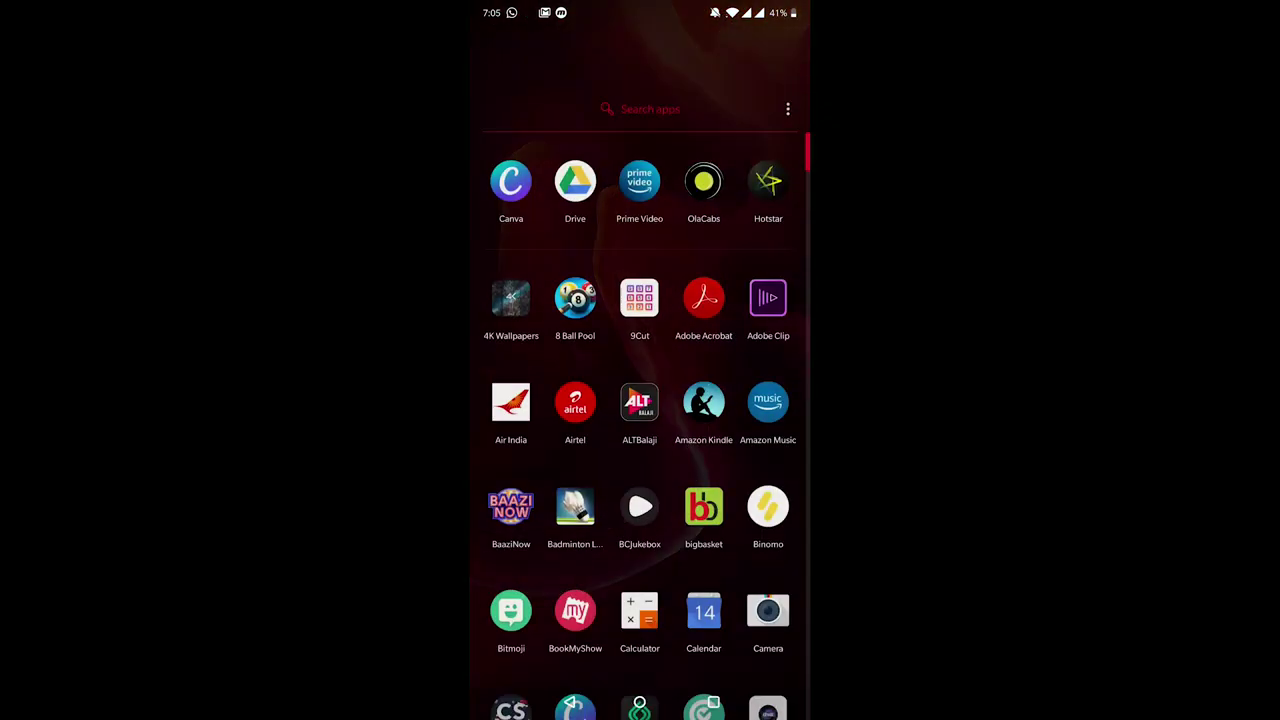
Step: Search the installed apps for Lens Distortions and pick a photo from the gallery albums
left_click(640, 63)
type("L")
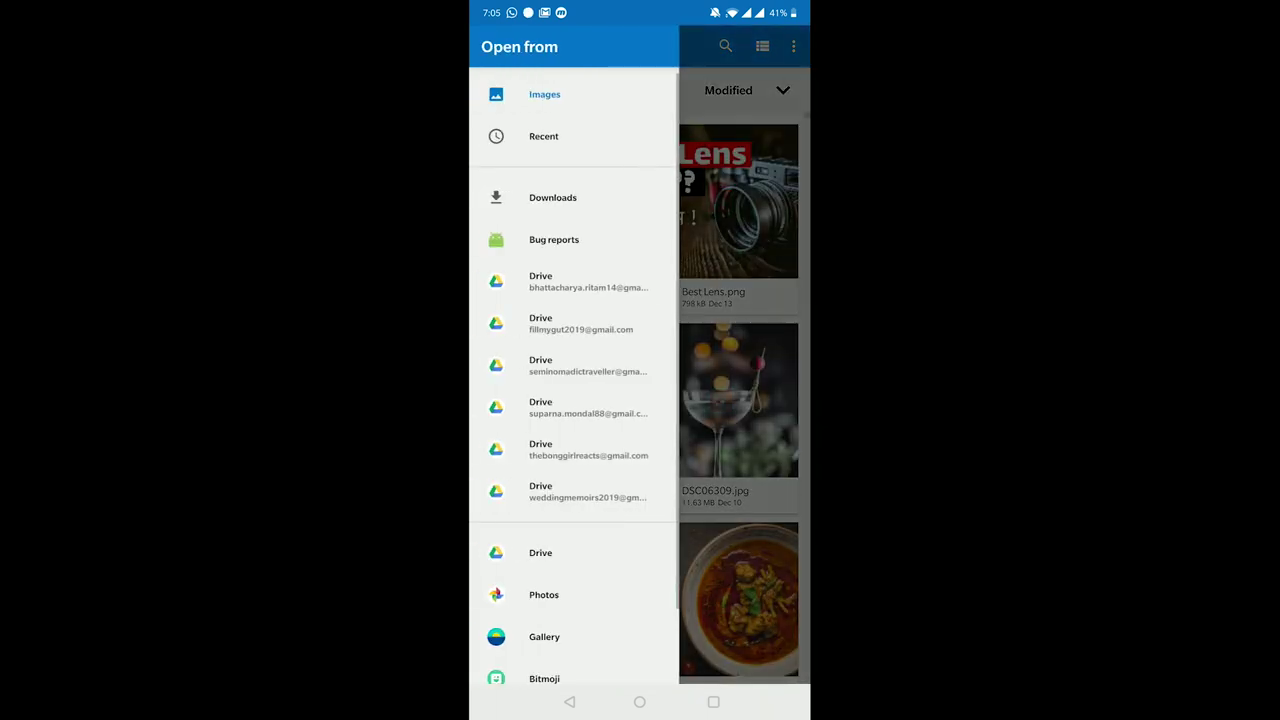
scroll(570, 400, "down", 3)
left_click(544, 537)
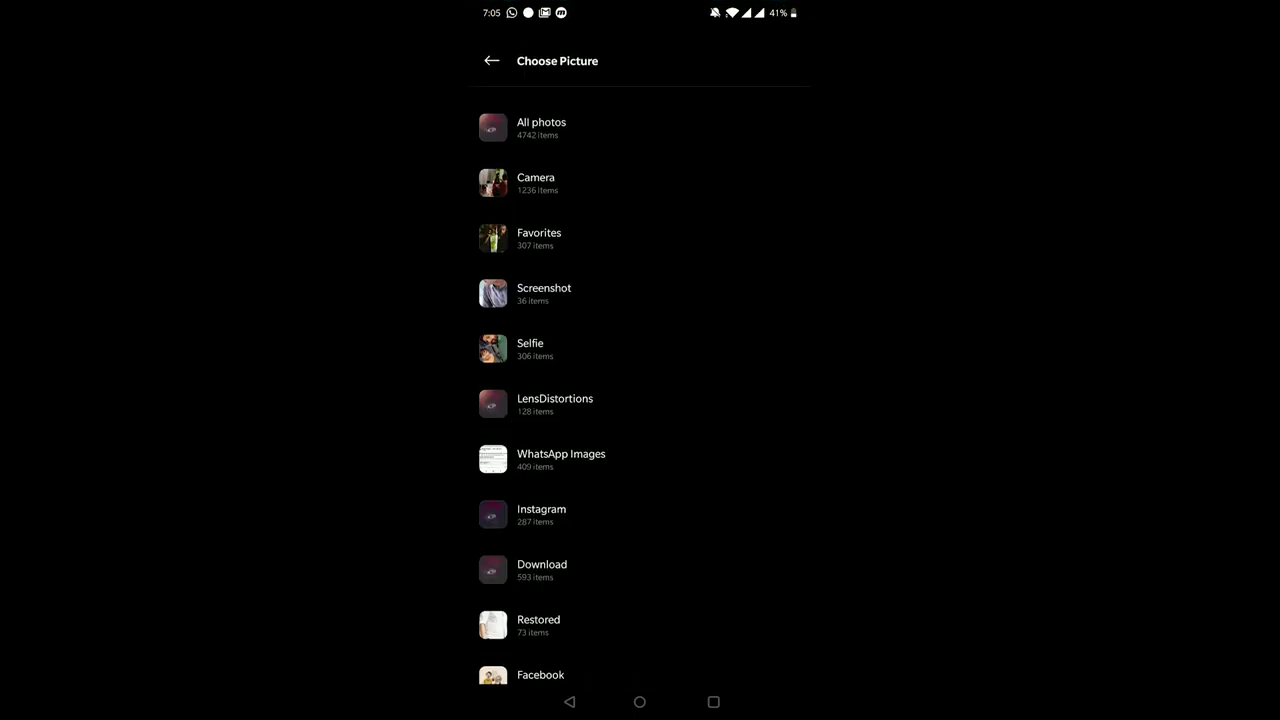
scroll(640, 400, "down", 5)
scroll(640, 400, "down", 5)
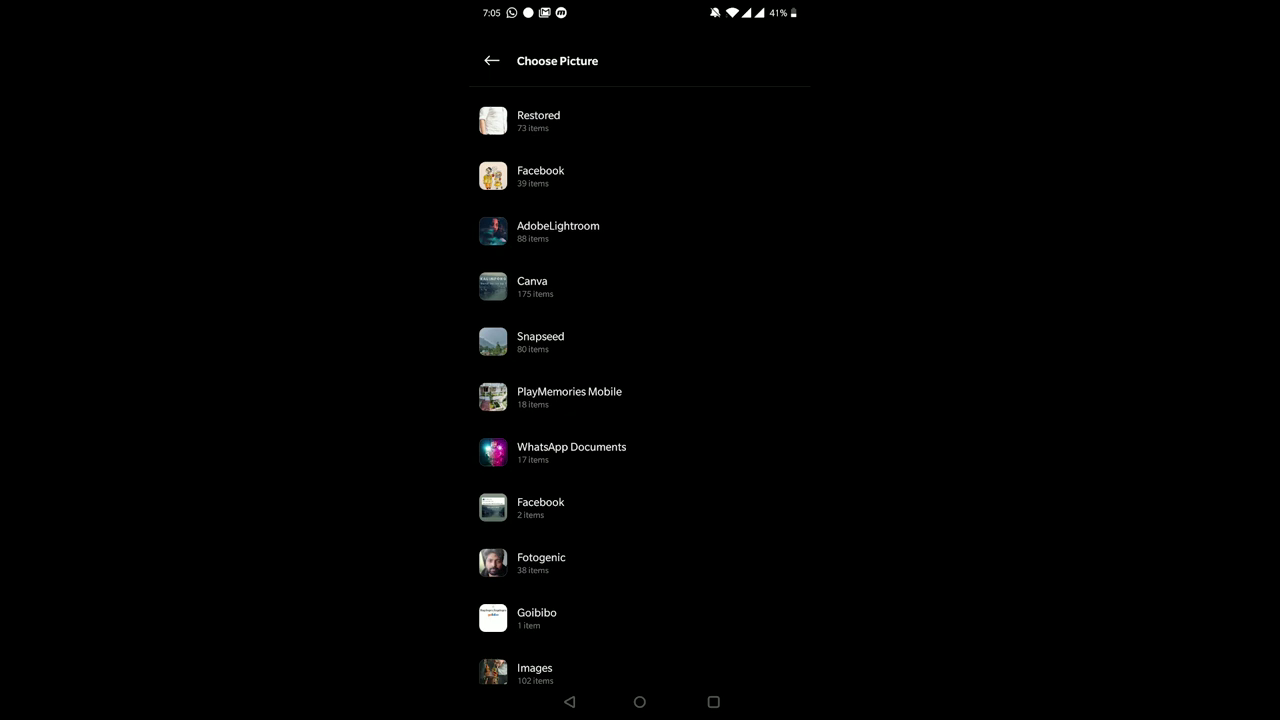
scroll(640, 400, "down", 5)
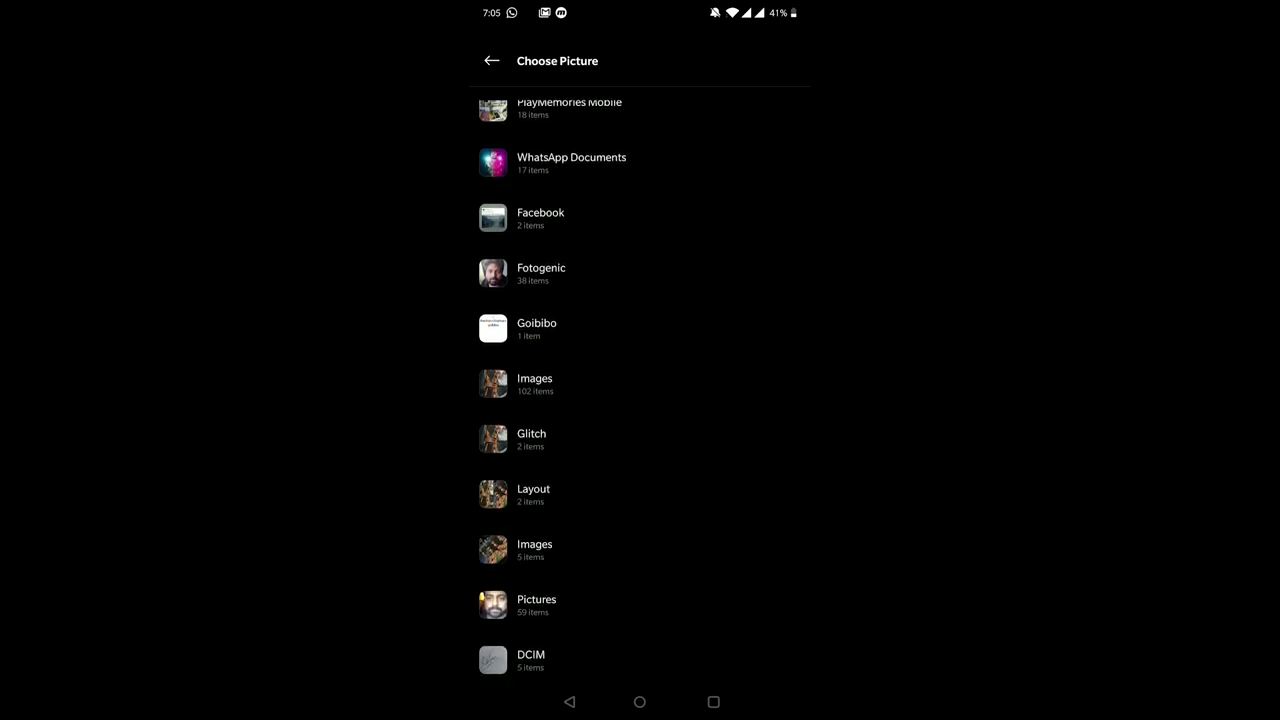
scroll(640, 400, "down", 10)
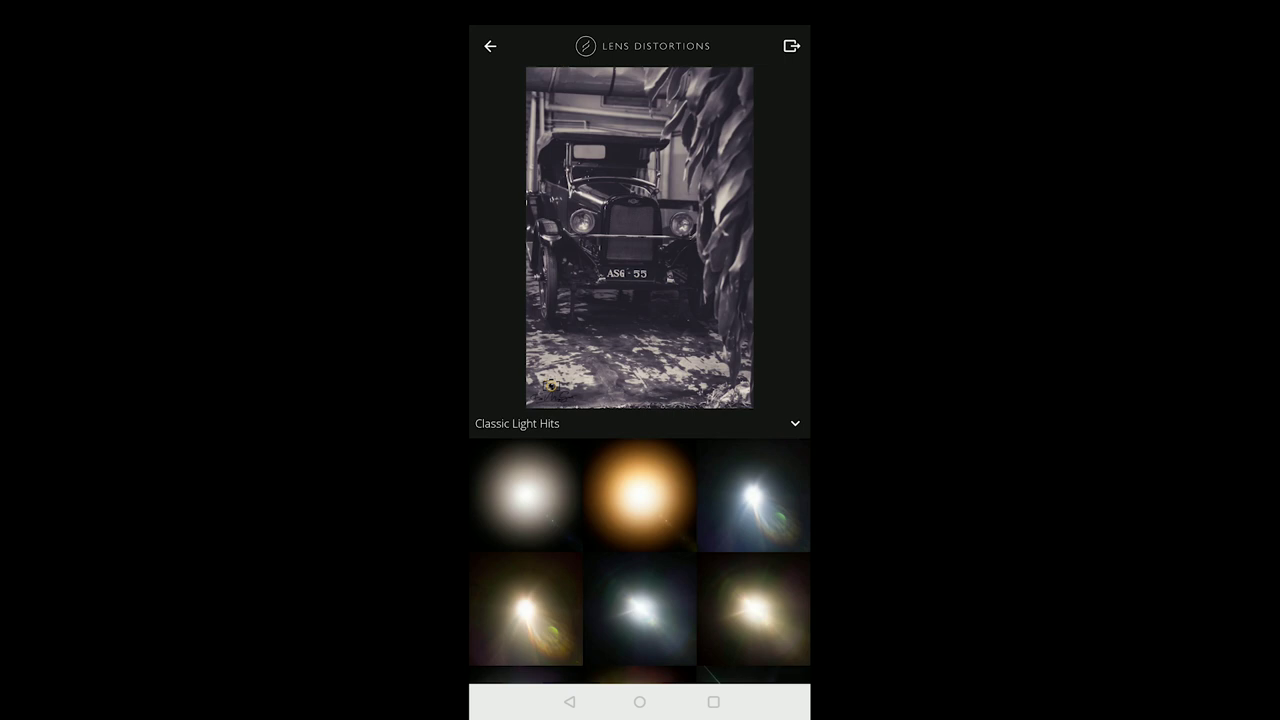
scroll(639, 500, "down", 2)
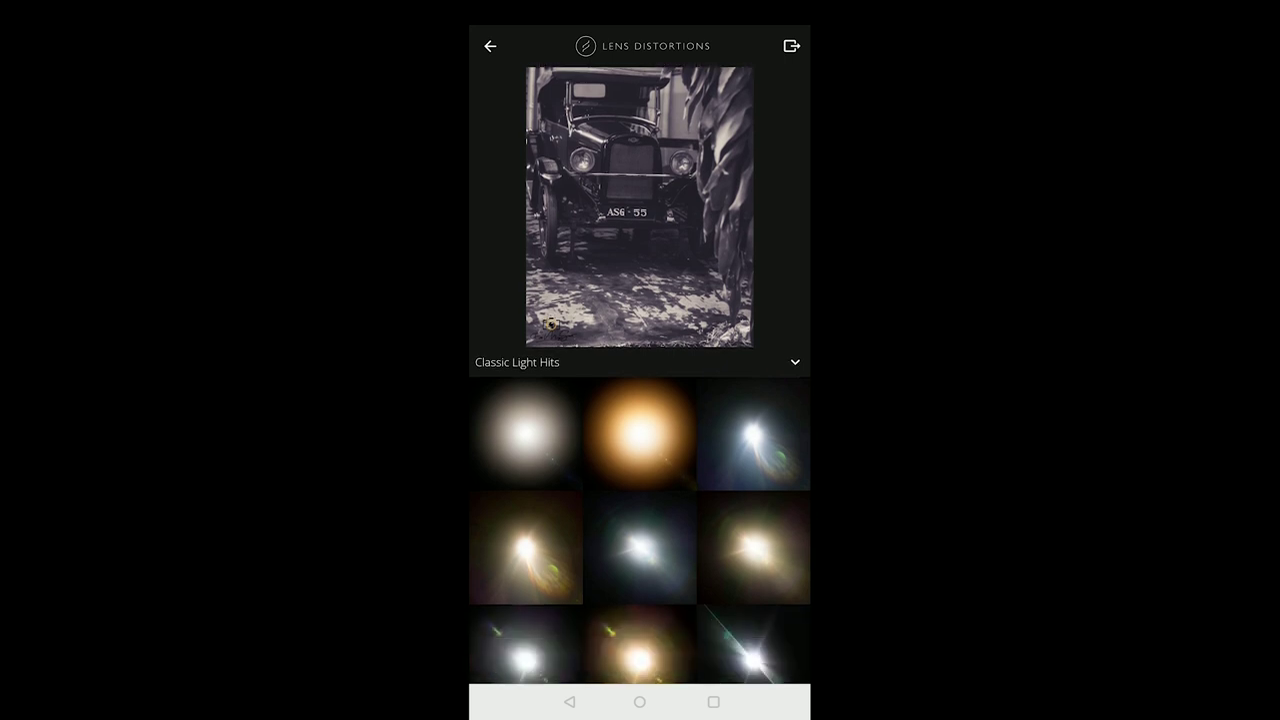
scroll(639, 400, "down", 3)
scroll(639, 400, "down", 3)
scroll(639, 400, "down", 4)
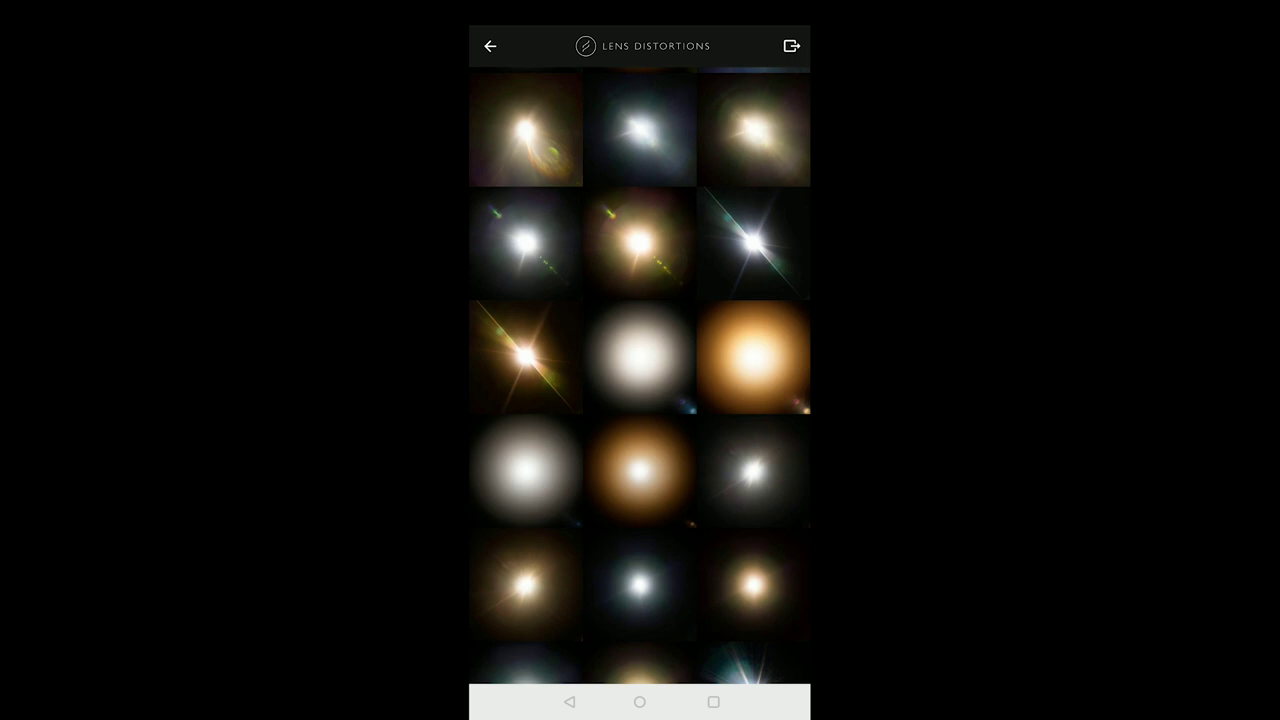
scroll(639, 400, "down", 3)
scroll(639, 400, "down", 2)
scroll(639, 400, "down", 5)
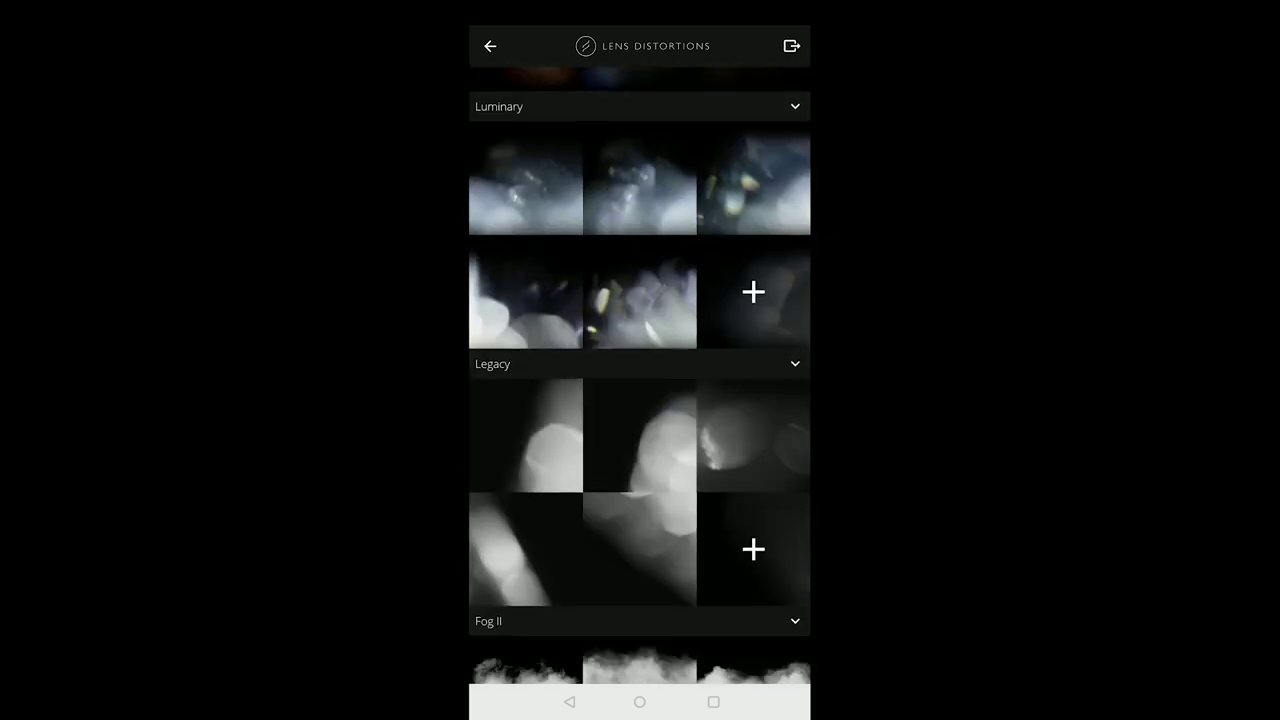
scroll(639, 400, "down", 3)
scroll(639, 400, "down", 3)
scroll(639, 400, "down", 3)
scroll(639, 400, "down", 3)
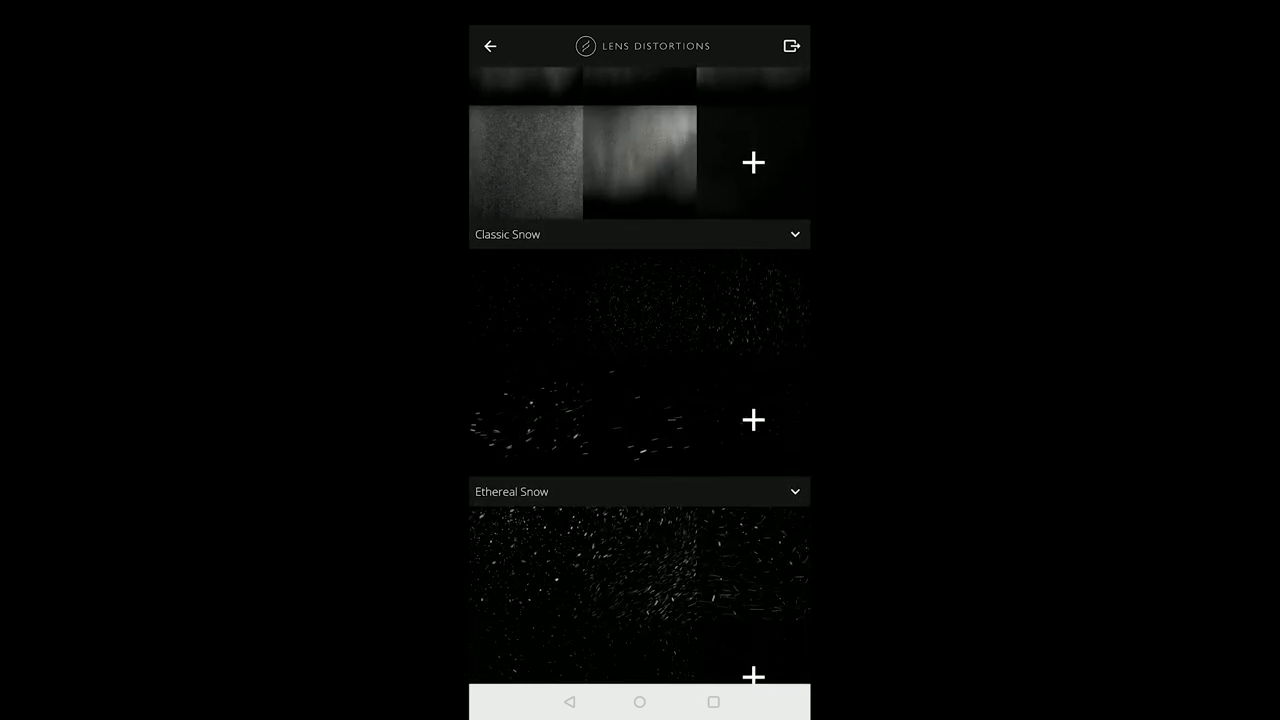
scroll(639, 400, "down", 3)
scroll(639, 400, "down", 4)
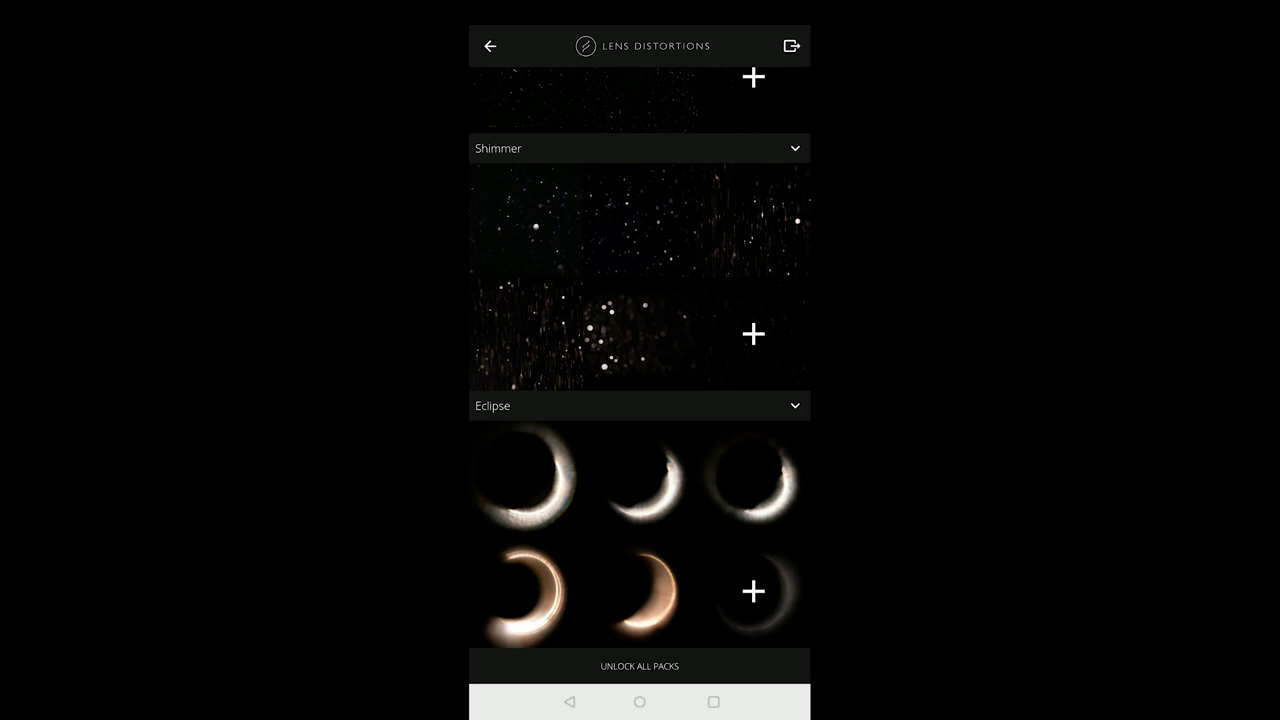
scroll(639, 400, "up", 3)
scroll(639, 400, "up", 4)
scroll(639, 400, "up", 4)
scroll(639, 400, "up", 4)
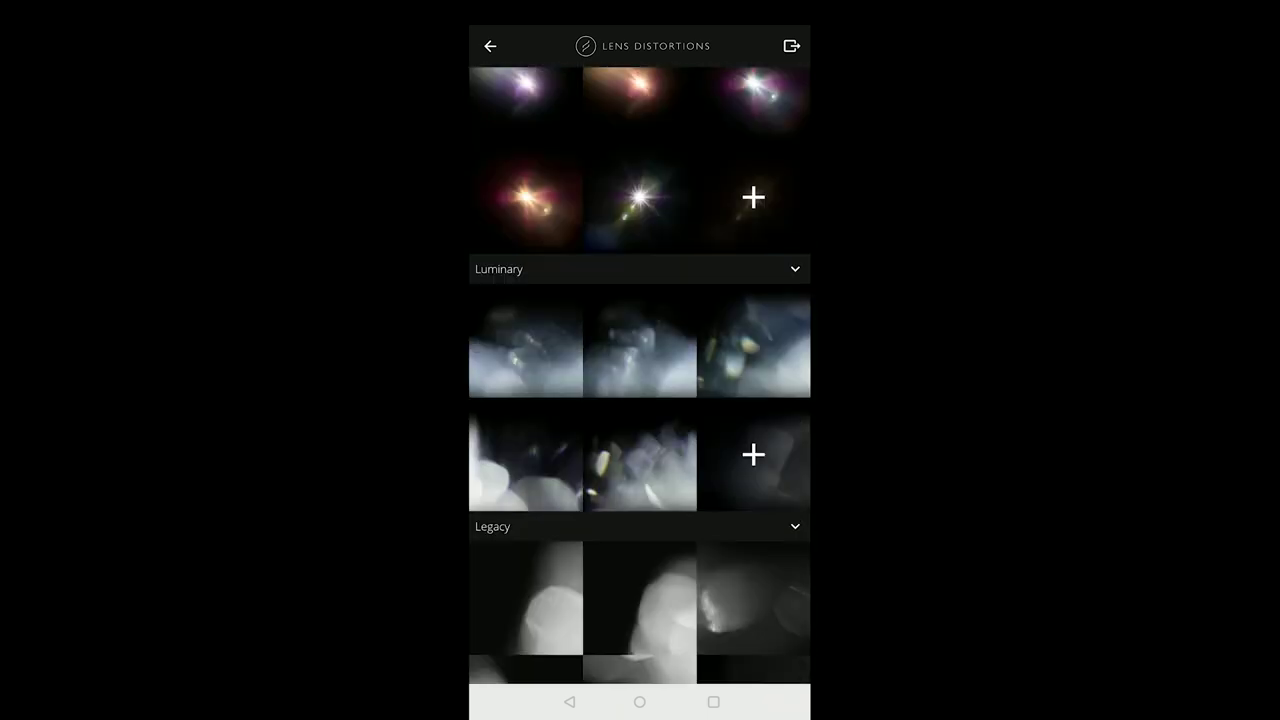
scroll(639, 400, "up", 4)
scroll(639, 400, "up", 1)
scroll(639, 400, "up", 2)
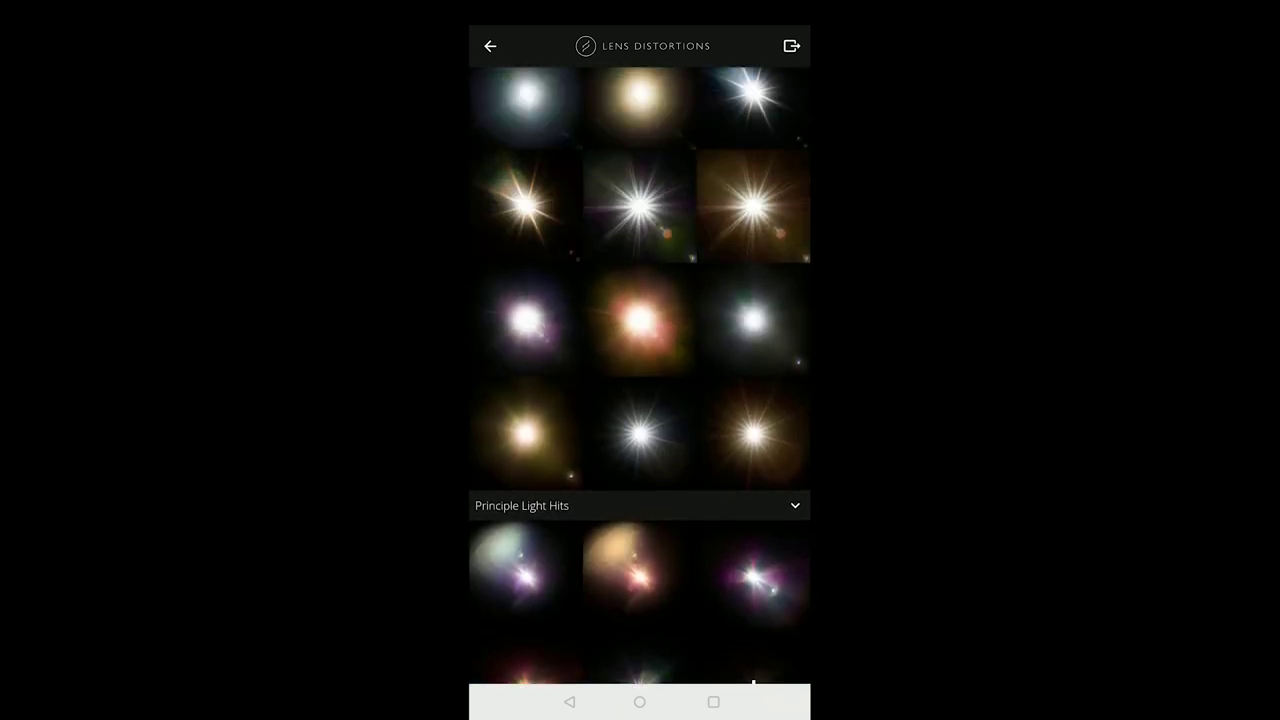
scroll(639, 400, "up", 4)
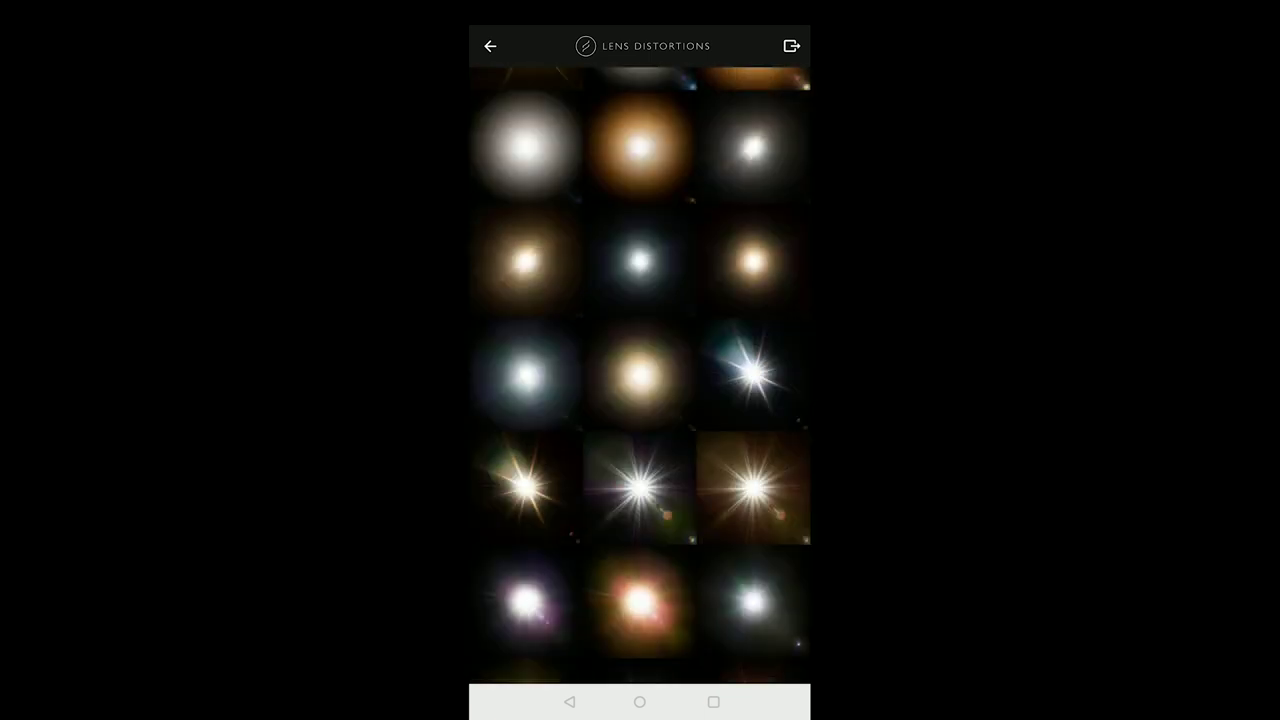
scroll(639, 400, "up", 3)
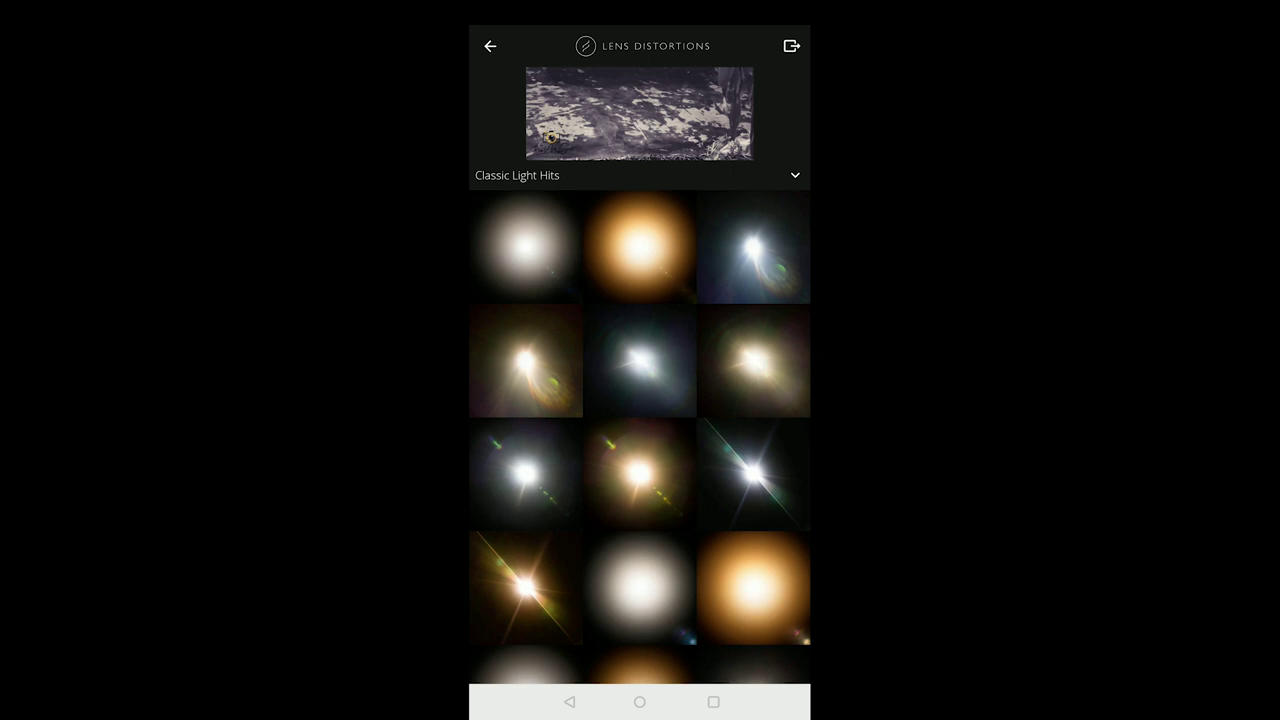
scroll(639, 400, "down", 3)
scroll(639, 400, "down", 2)
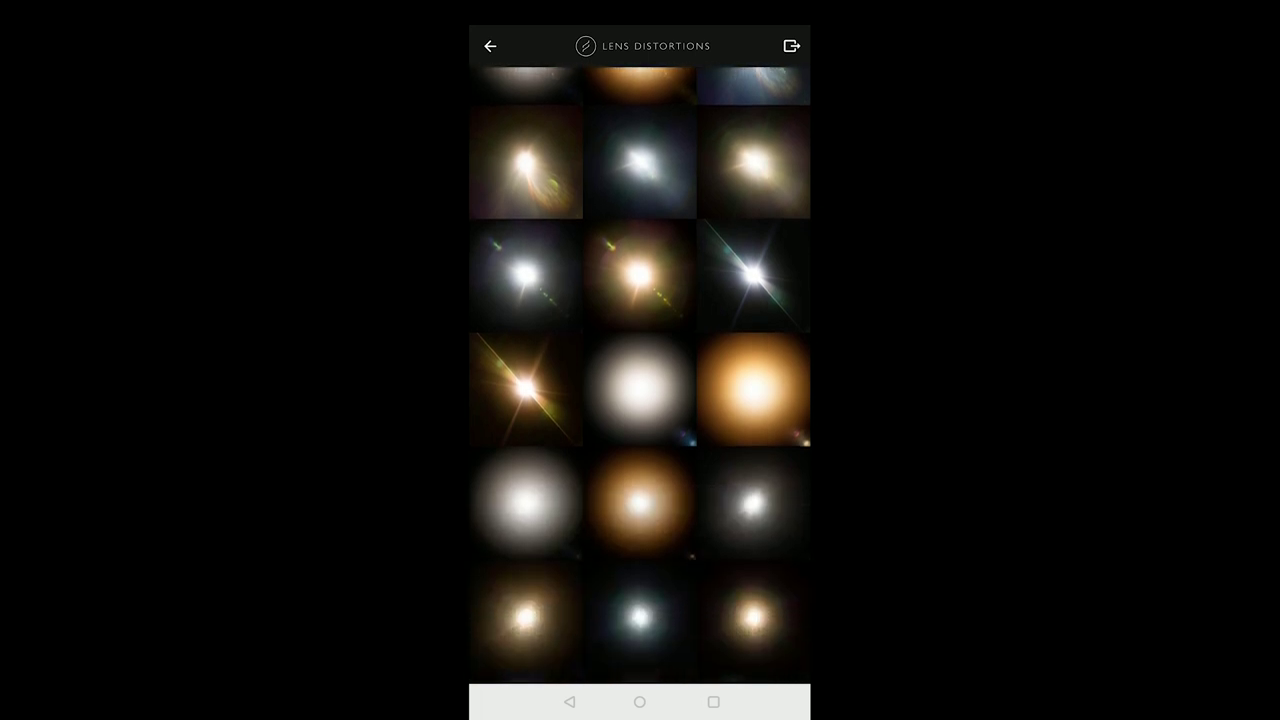
scroll(639, 400, "down", 3)
scroll(639, 400, "down", 1)
Step: Apply the warm Classic Light Hits 20 flare and move it to the photo's top-left corner
left_click(753, 315)
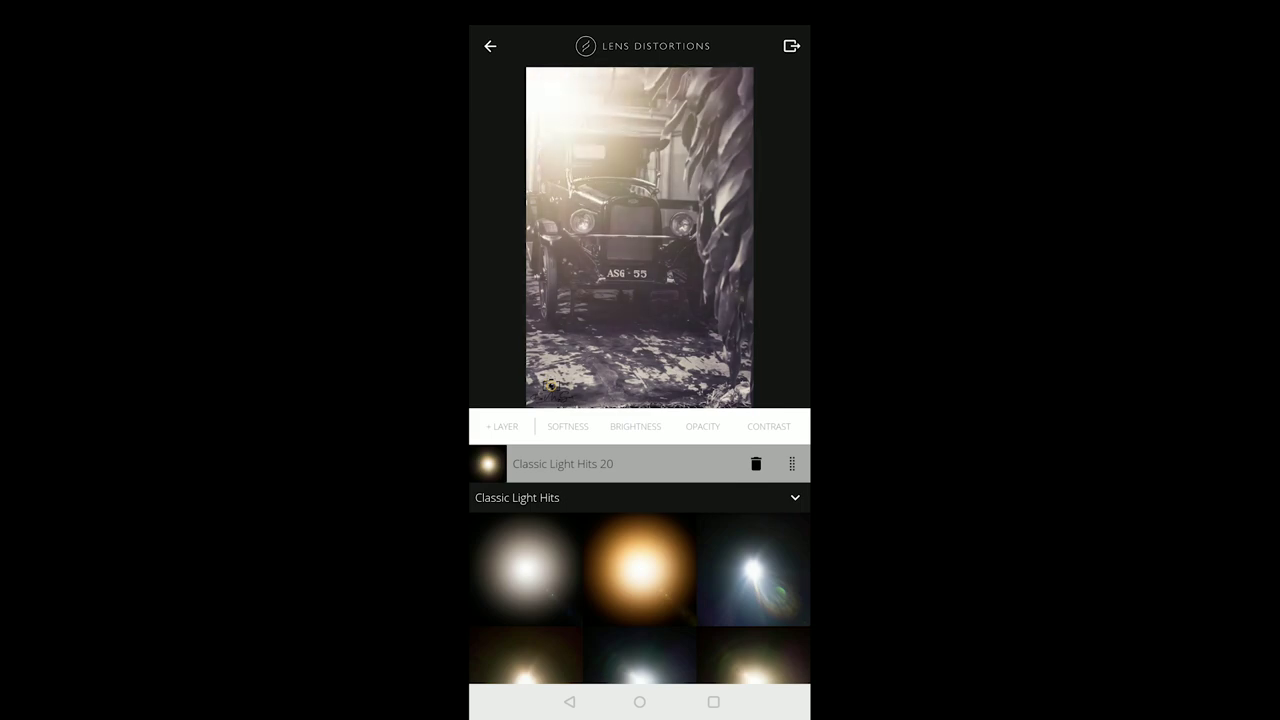
mouse_move(590, 115)
left_mouse_down()
mouse_move(620, 235)
mouse_move(665, 185)
mouse_move(640, 190)
mouse_move(625, 245)
mouse_move(540, 80)
left_mouse_up()
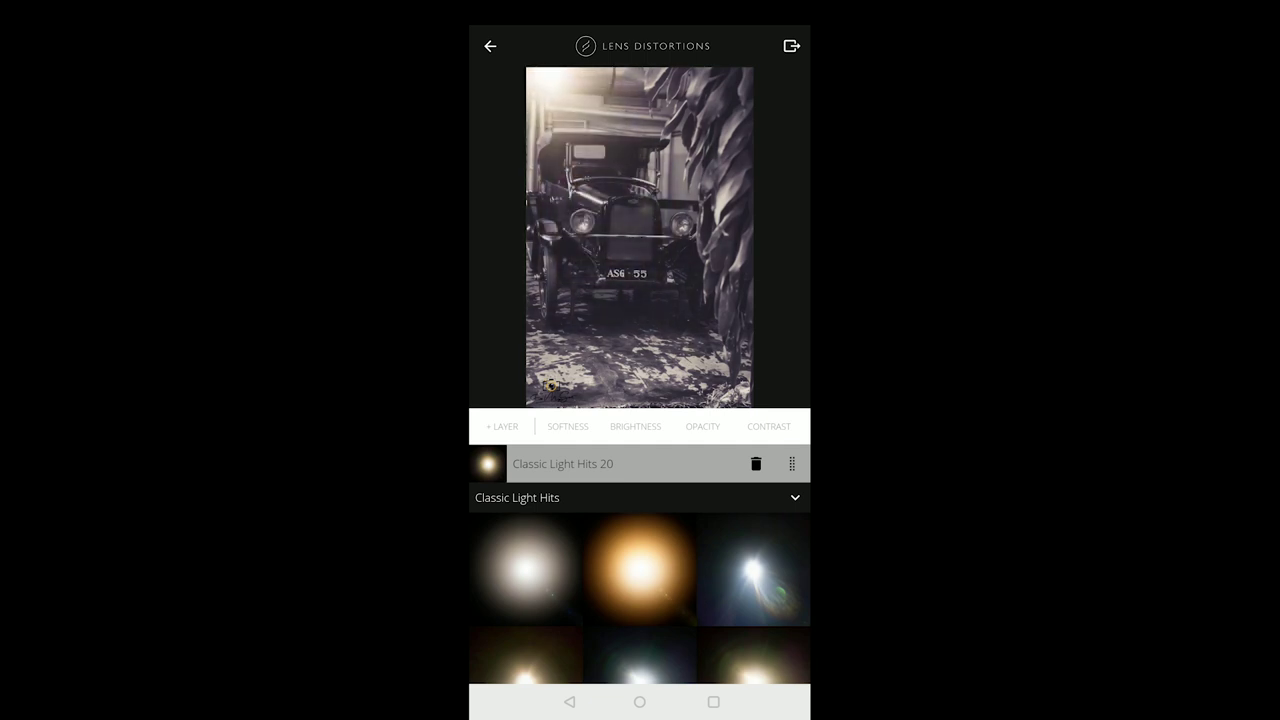
mouse_move(770, 426)
left_mouse_down()
mouse_move(510, 426)
mouse_move(780, 426)
left_mouse_up()
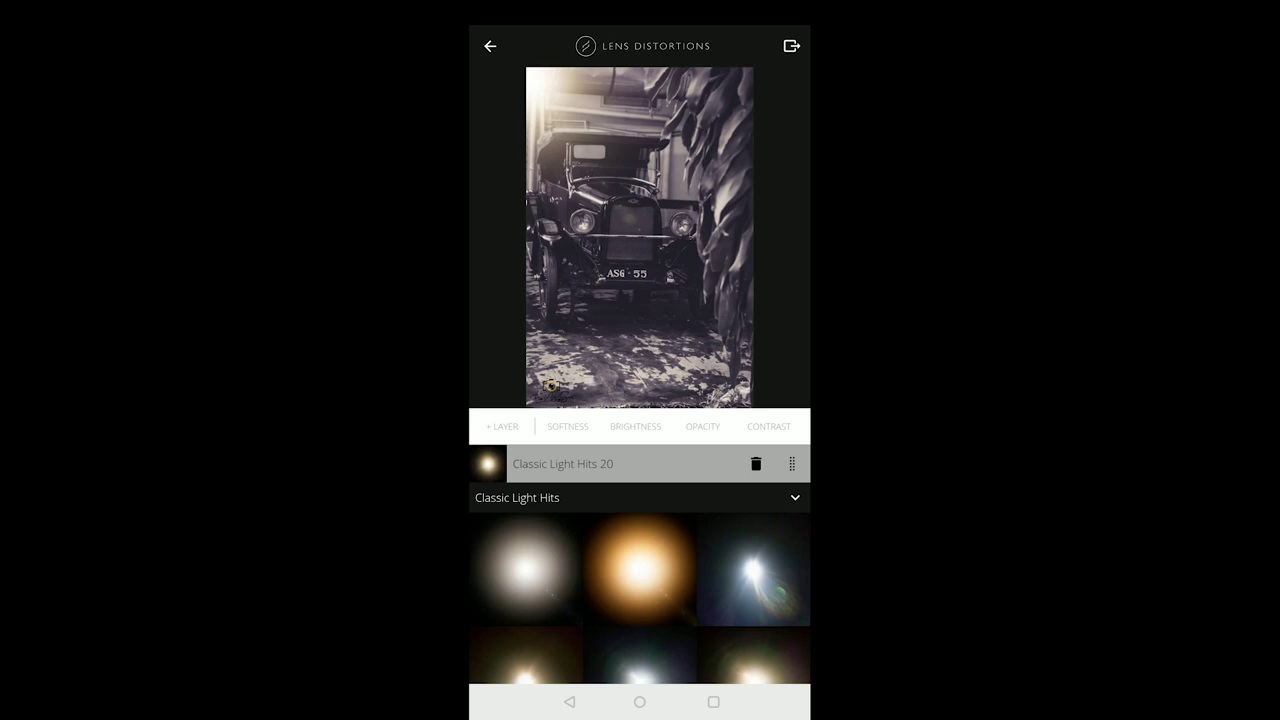
Step: Set flare softness to minimum, adjust brightness, lower opacity slightly and make contrast very low
left_click(567, 426)
mouse_move(481, 383)
left_mouse_down()
mouse_move(700, 383)
mouse_move(481, 383)
mouse_move(684, 383)
left_mouse_up()
left_click(635, 426)
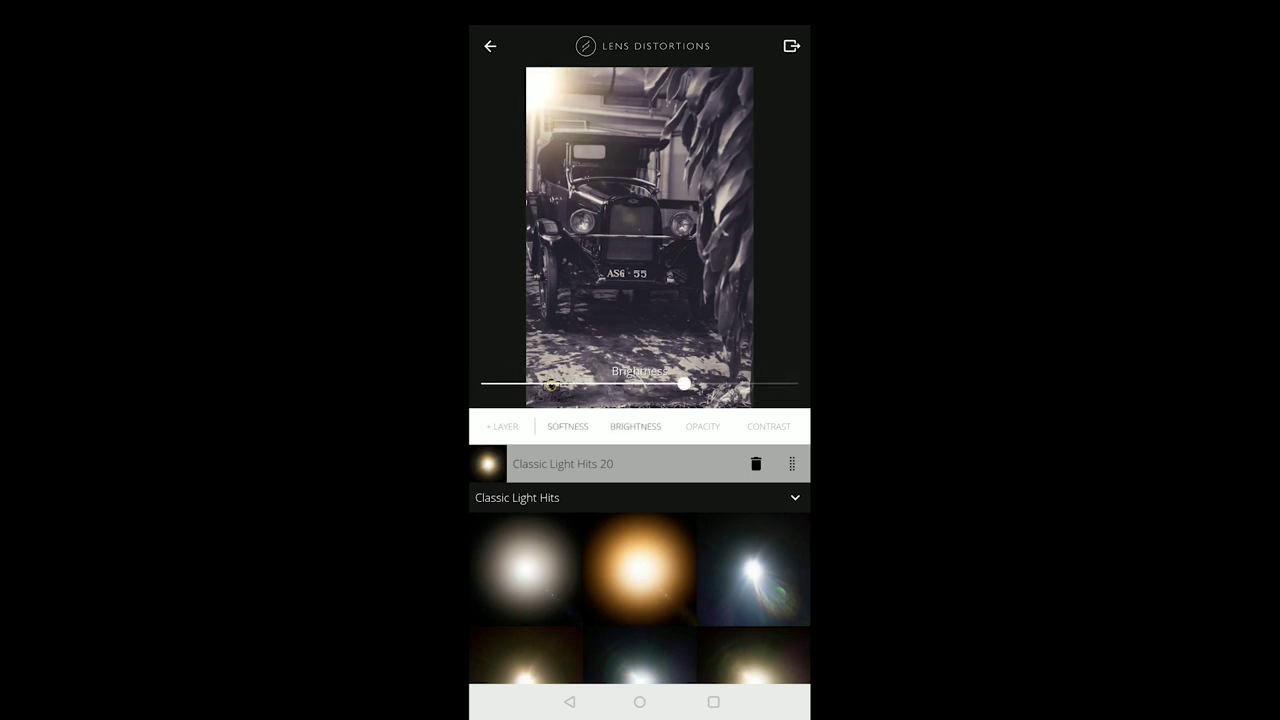
left_click(702, 426)
left_click_drag(800, 383, 763, 383)
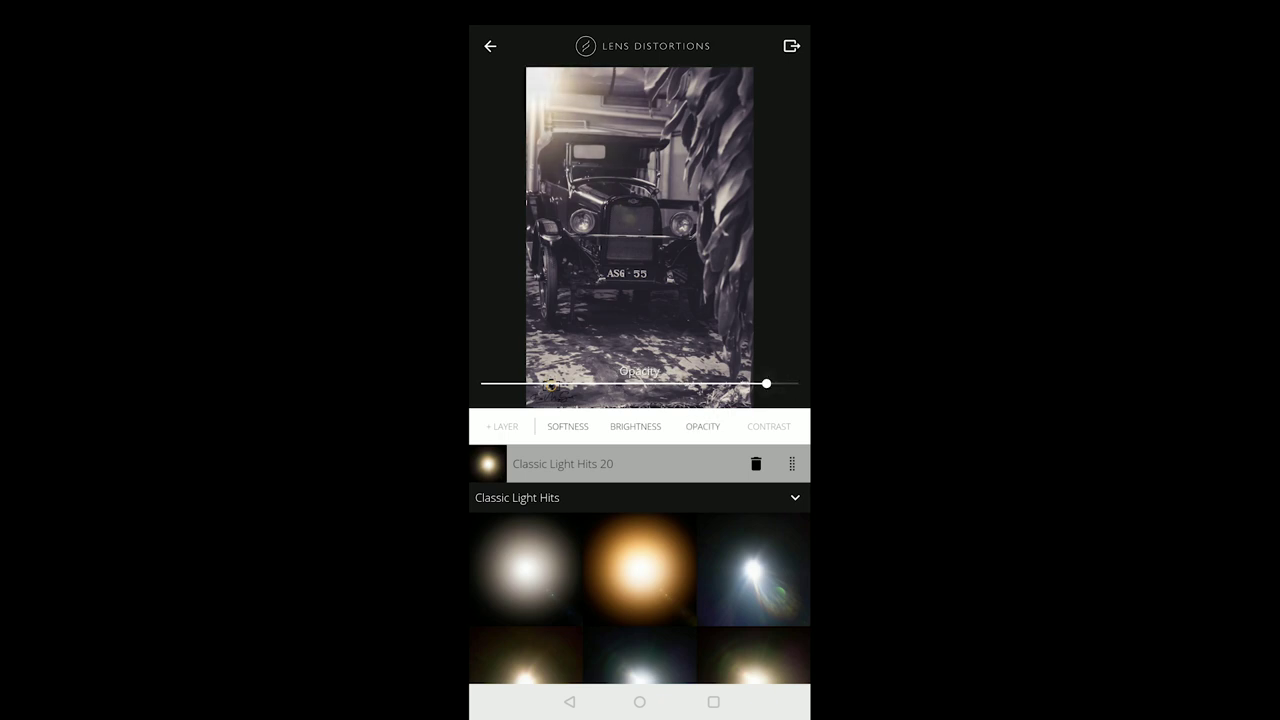
left_click(768, 426)
mouse_move(481, 383)
left_mouse_down()
mouse_move(530, 383)
mouse_move(488, 383)
left_mouse_up()
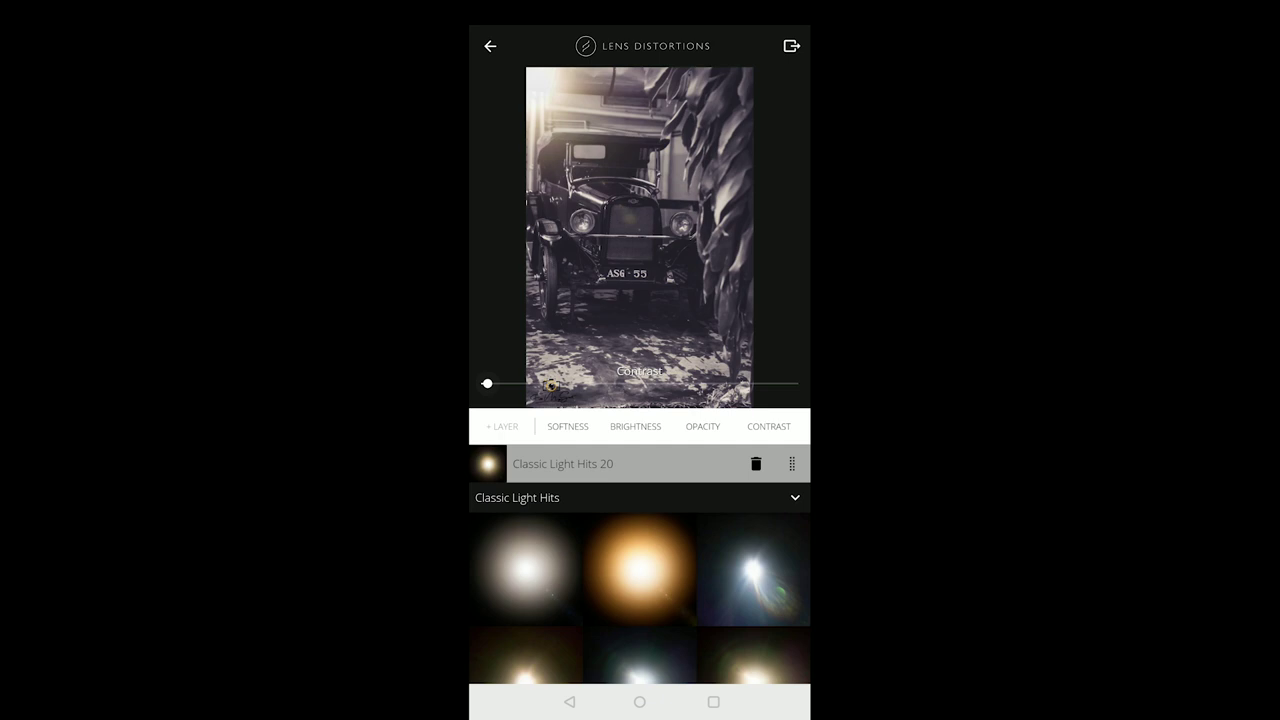
scroll(640, 426, "right", 3)
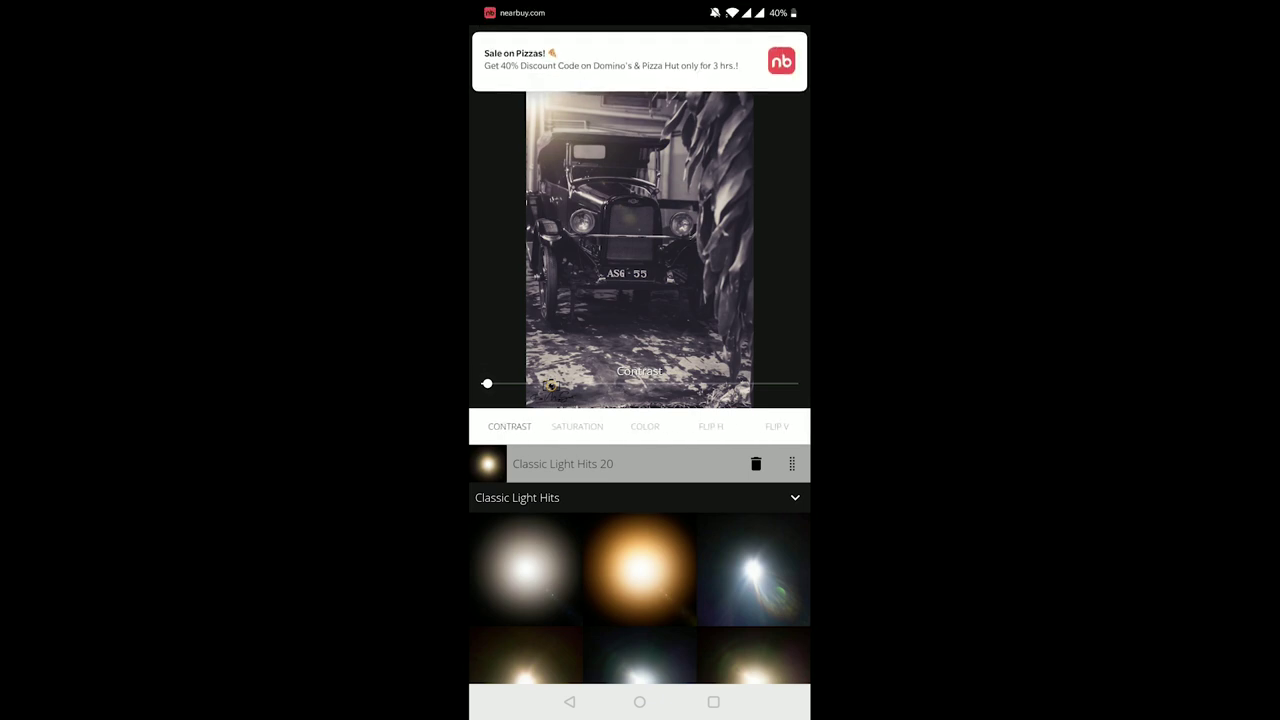
Step: Lower the flare's saturation and settle its color tint on a lavender shade
left_click(577, 426)
mouse_move(638, 383)
left_mouse_down()
mouse_move(766, 383)
mouse_move(580, 383)
left_mouse_up()
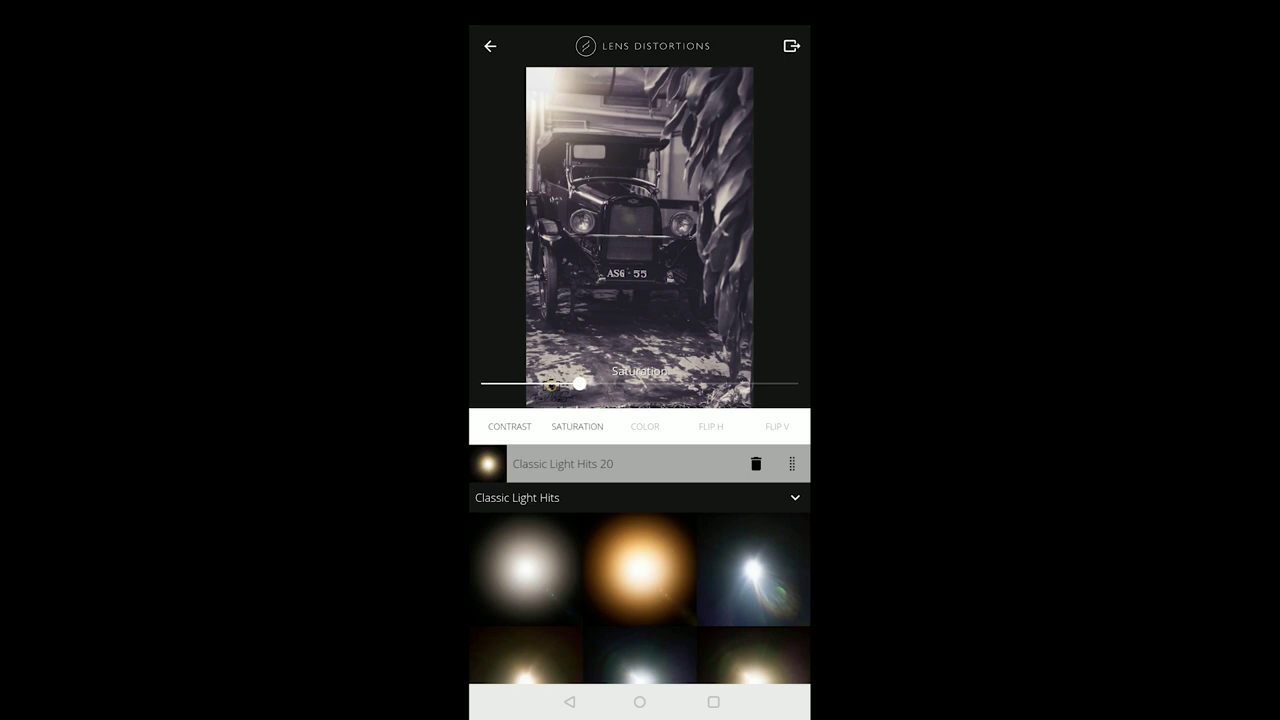
left_click(645, 426)
left_click_drag(500, 383, 763, 383)
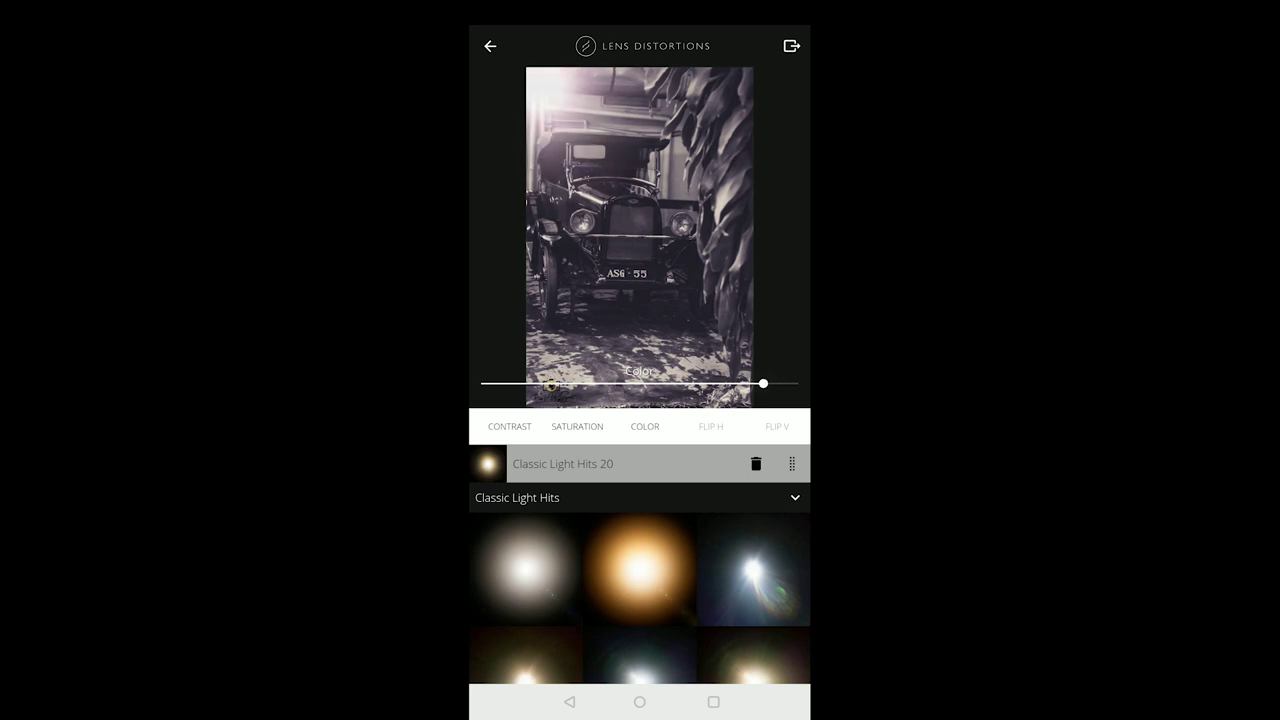
left_click_drag(763, 383, 675, 383)
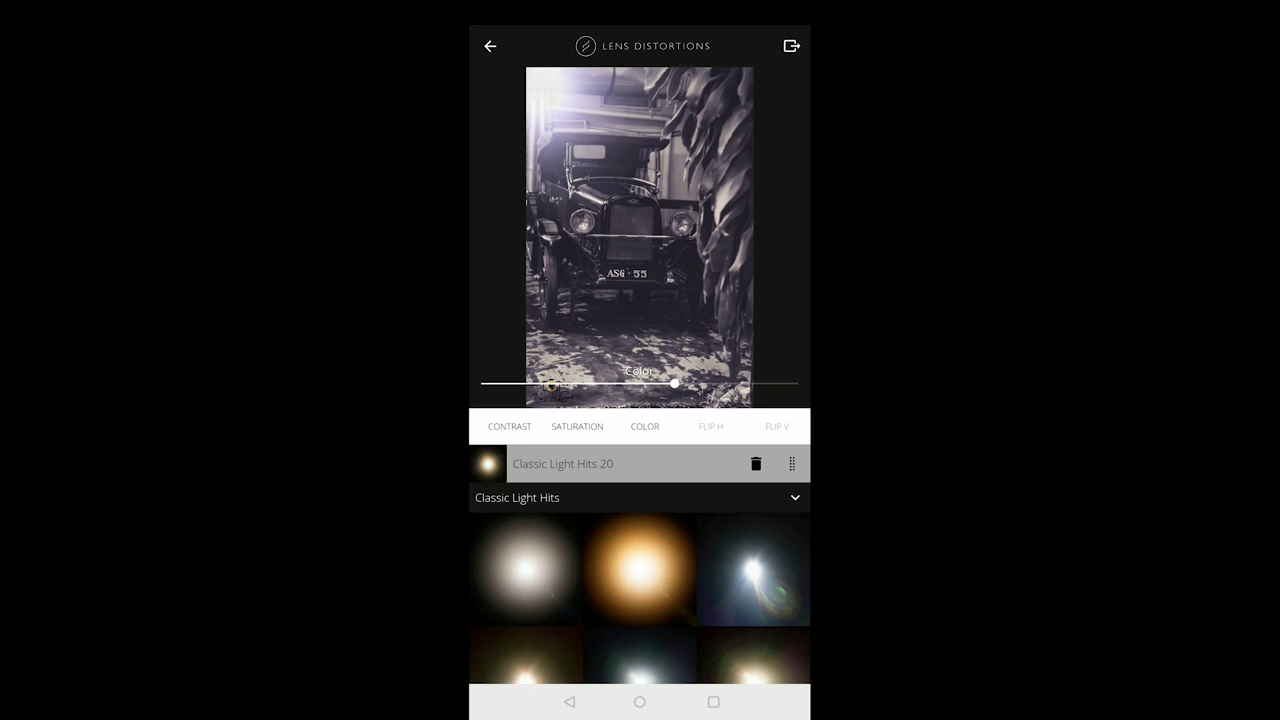
Step: Save the edited vintage car photo with its lavender flare to the phone
left_click(791, 46)
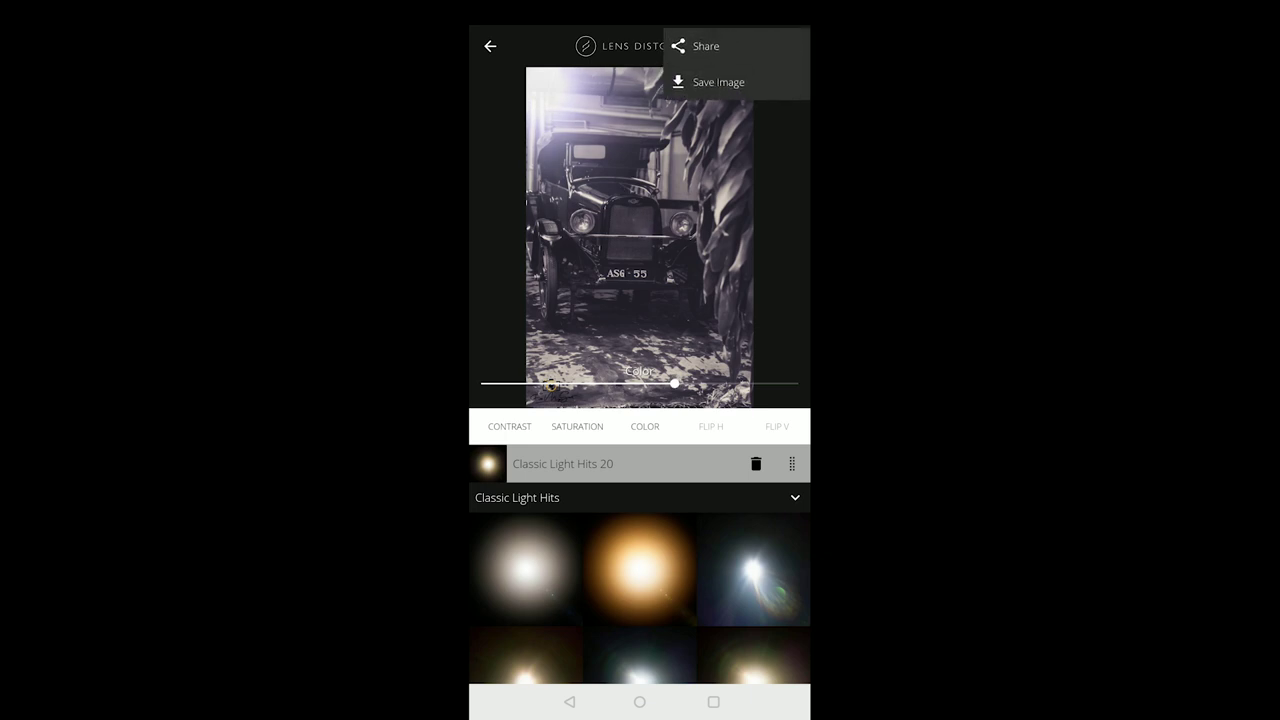
left_click(718, 82)
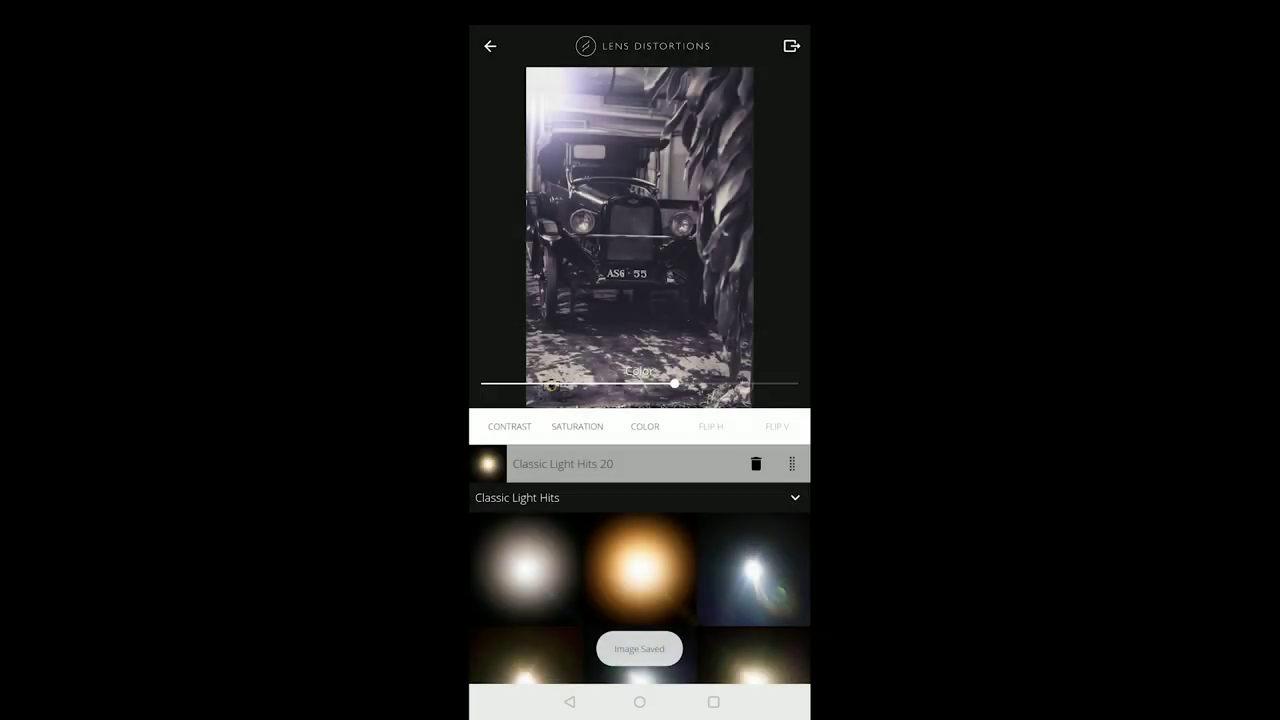